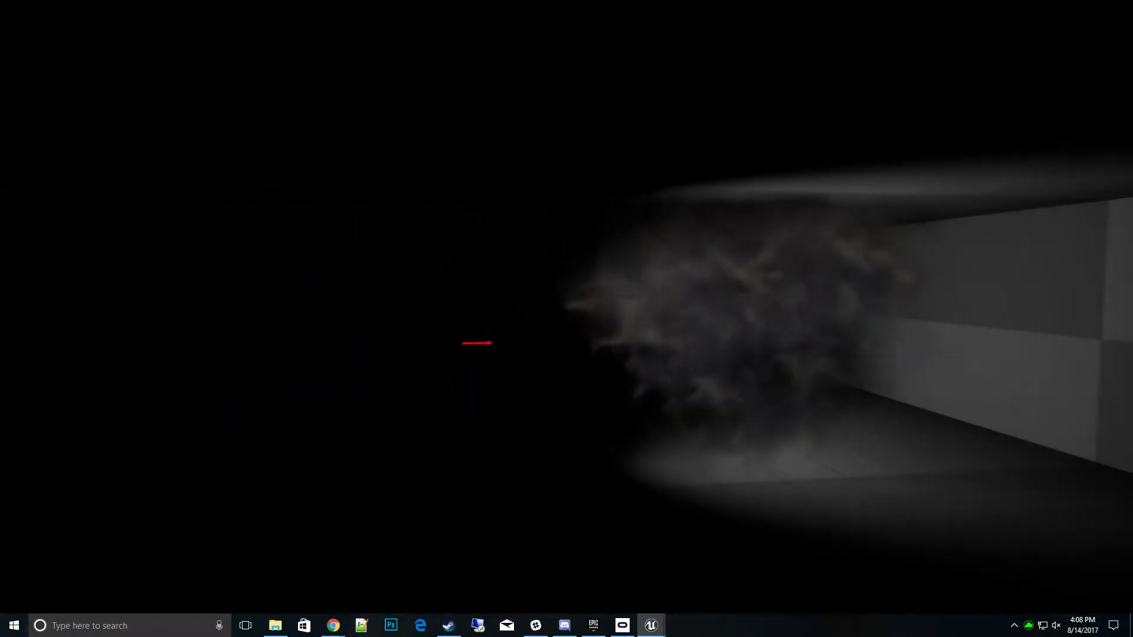
# Step: Leave the in-game preview, restore the full editor layout, and frame the smoke clouds
pyautogui.press('Escape')
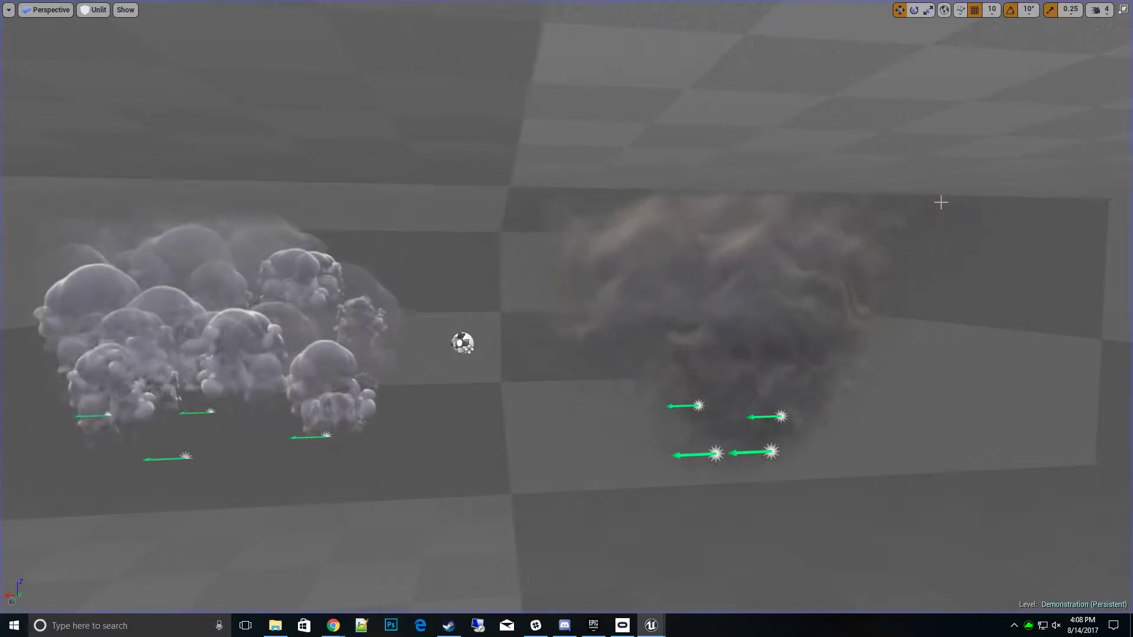
pyautogui.press('F11')
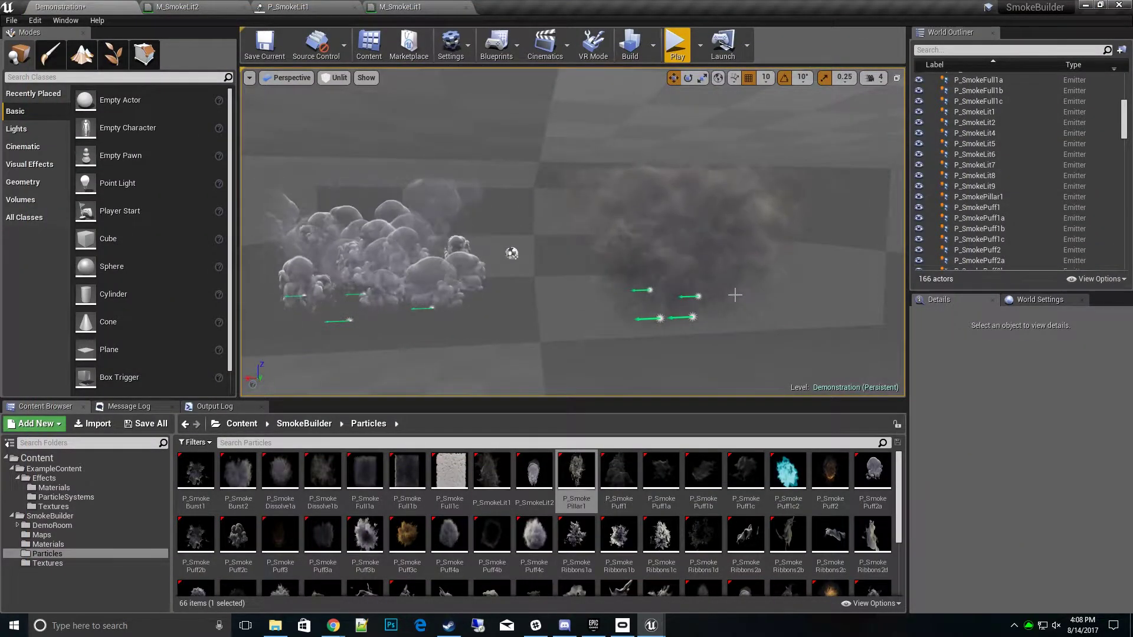
pyautogui.moveTo(735, 295); pyautogui.dragTo(702, 295, button='right')
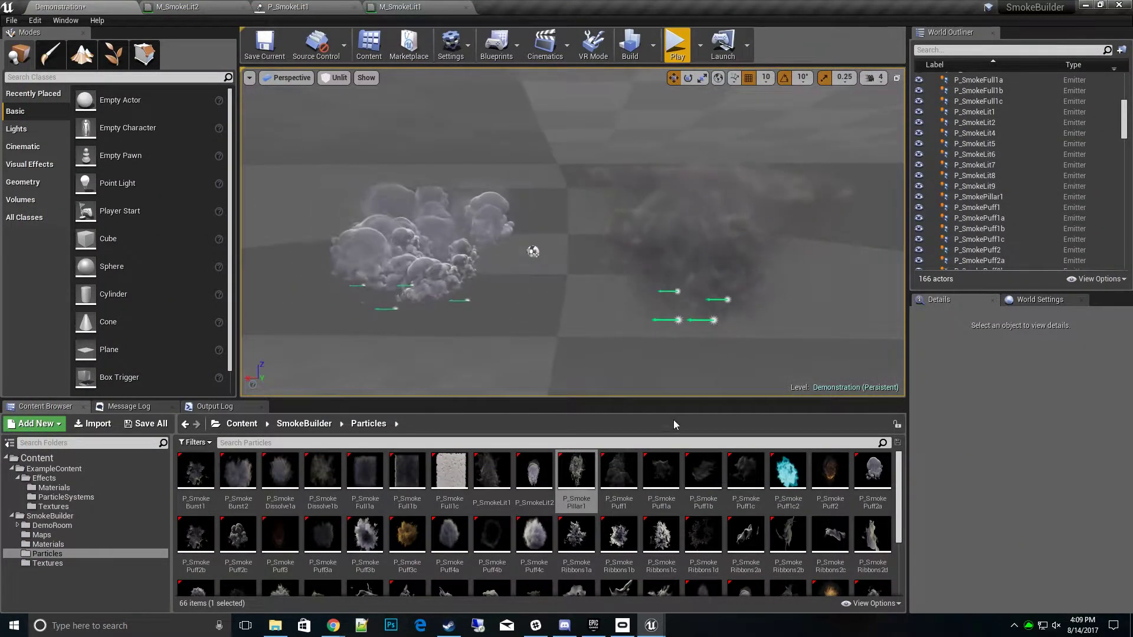
pyautogui.moveTo(676, 390); pyautogui.dragTo(649, 384, button='right')
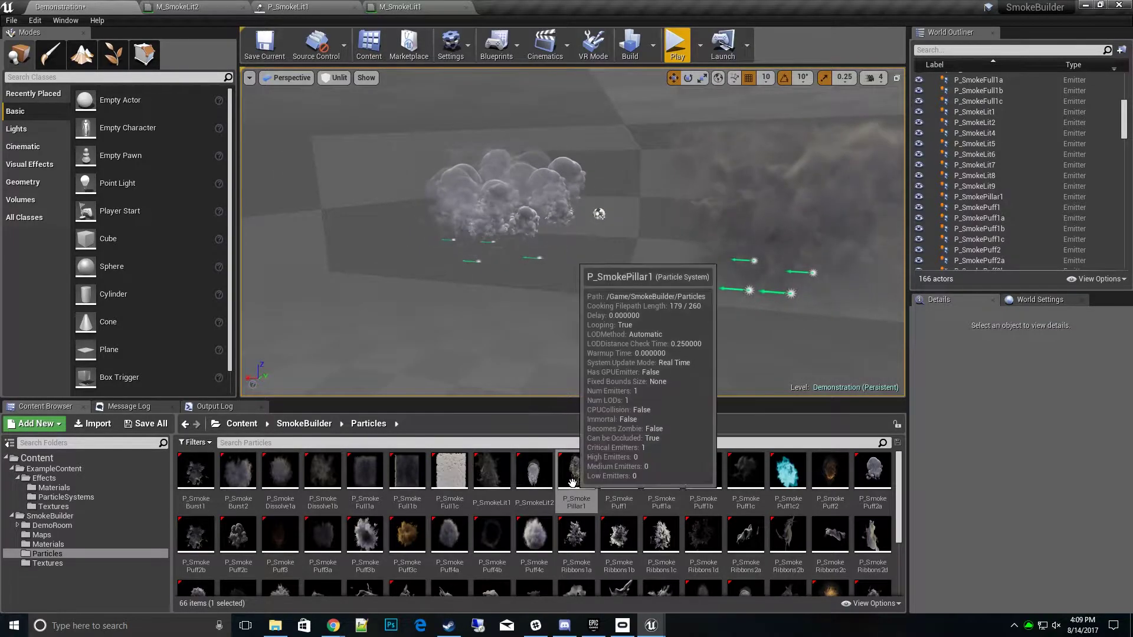
# Step: Place a P_SmokePillar1 system beside the smoke clouds and play the level to preview it
pyautogui.moveTo(573, 480); pyautogui.dragTo(511, 326)
pyautogui.moveTo(416, 328); pyautogui.dragTo(419, 328)
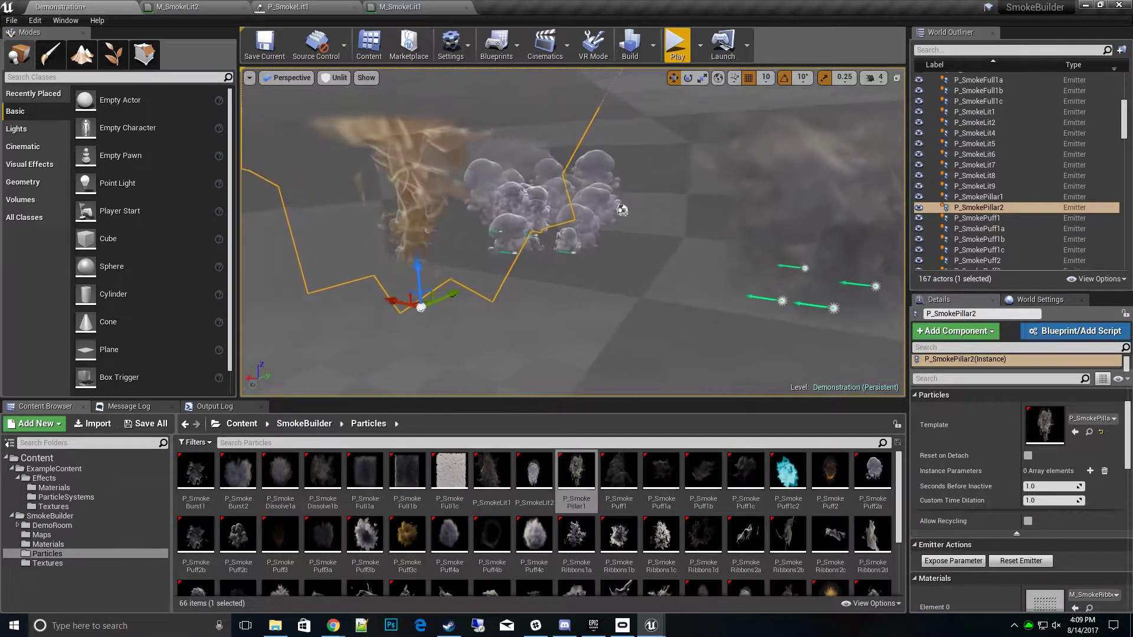
pyautogui.moveTo(537, 303); pyautogui.dragTo(537, 303, button='right')
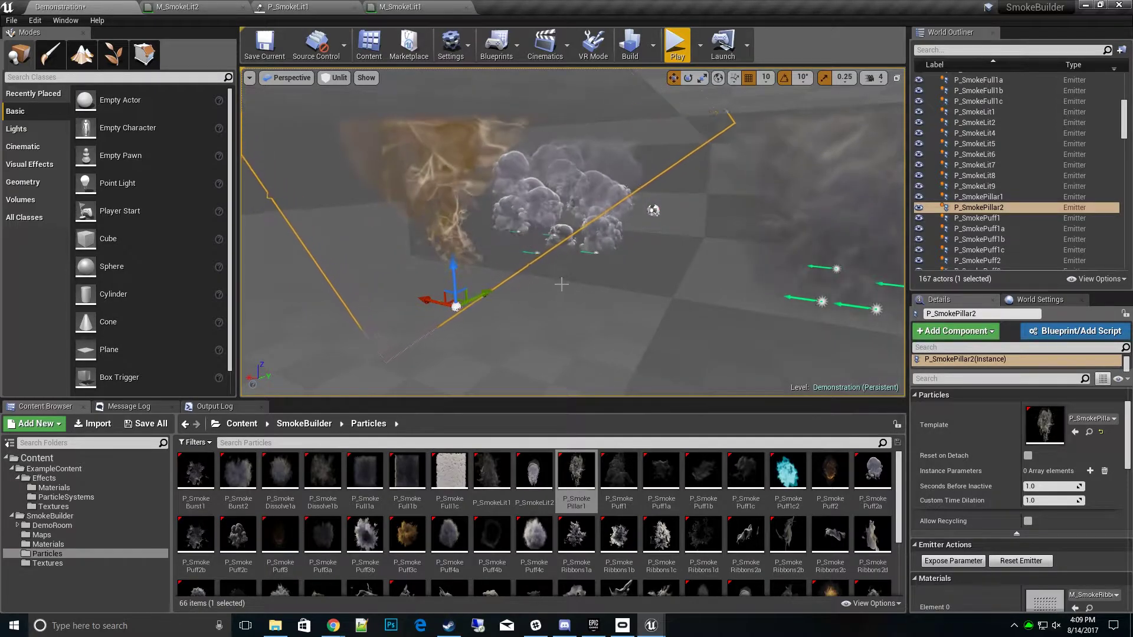
pyautogui.click(673, 46)
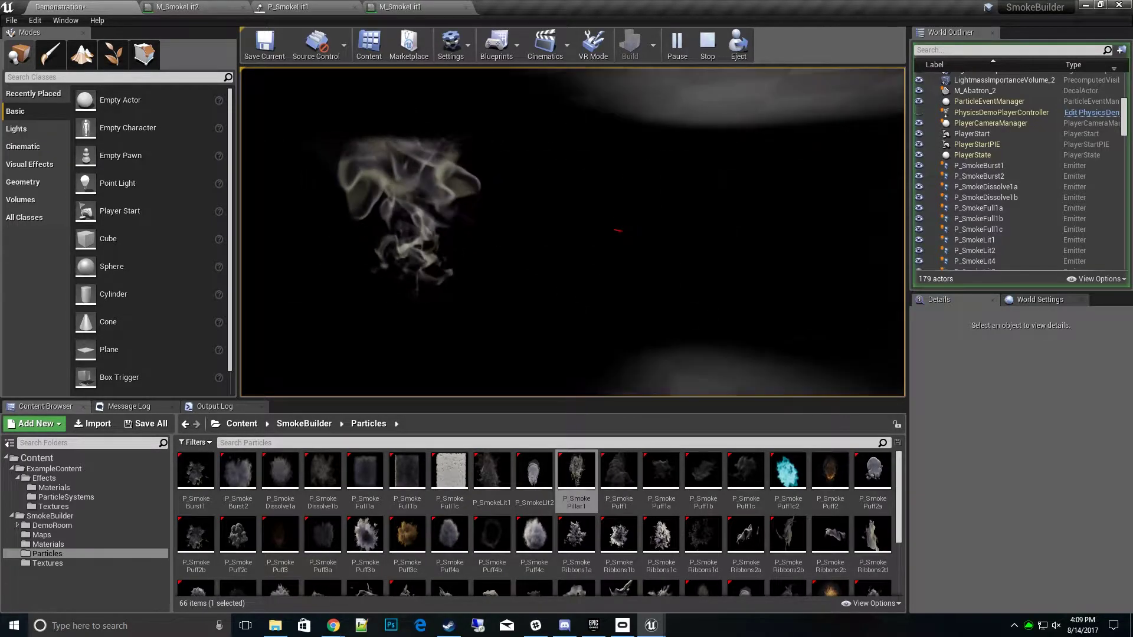
# Step: Stop the play session and select the DirectionalLight in the World Outliner
pyautogui.press('Escape')
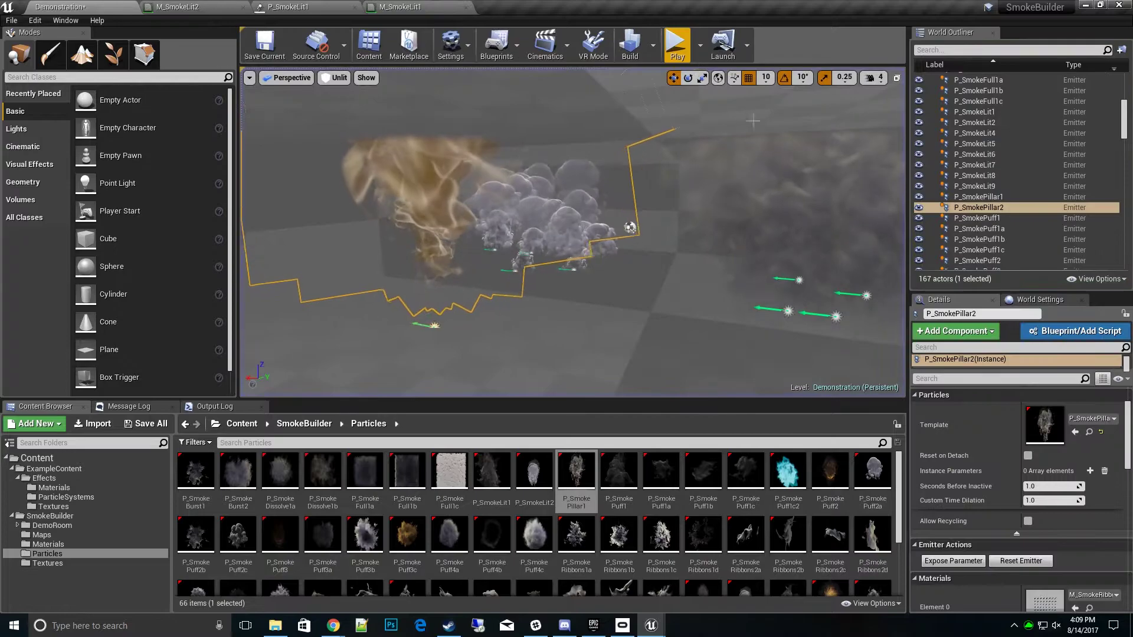
pyautogui.click(659, 316)
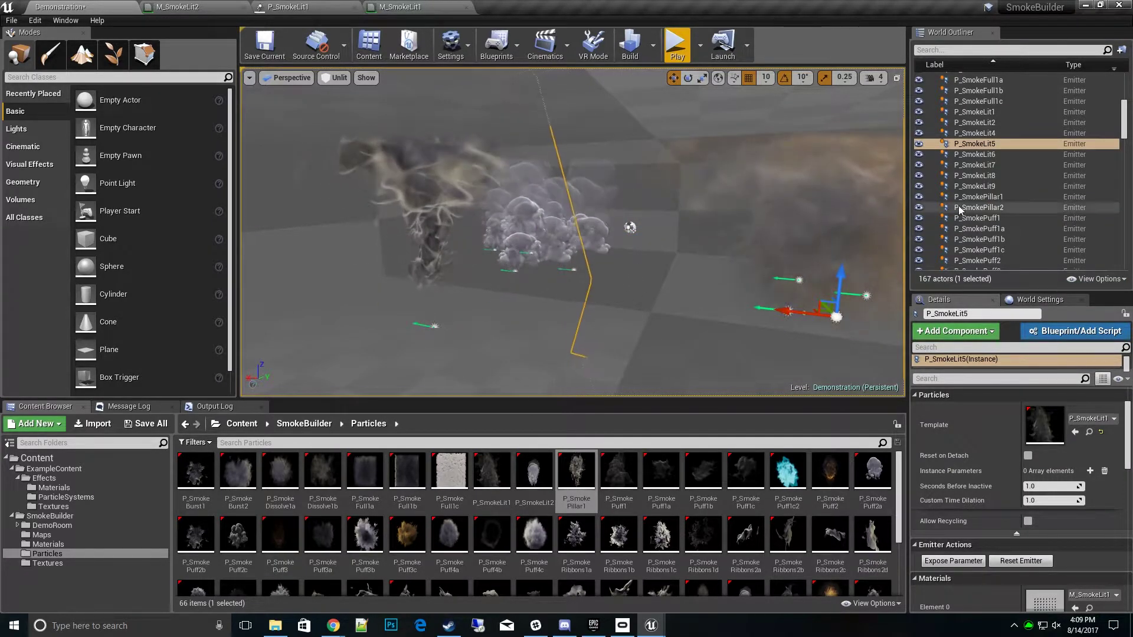
pyautogui.scroll(5, 961, 205)
pyautogui.scroll(5, 975, 197)
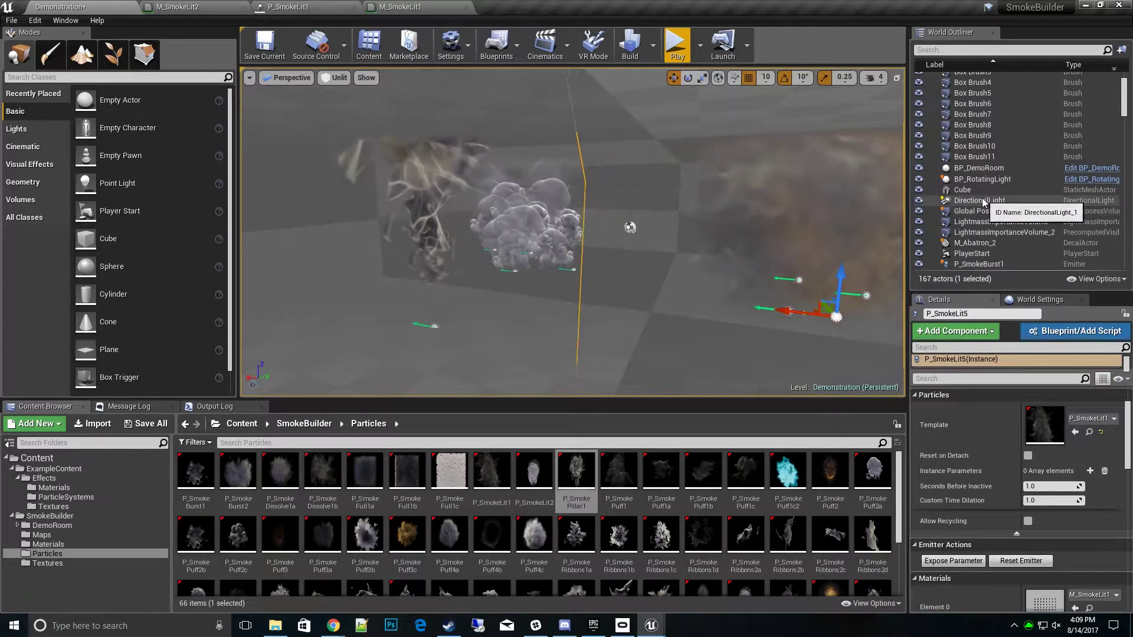
pyautogui.click(981, 201)
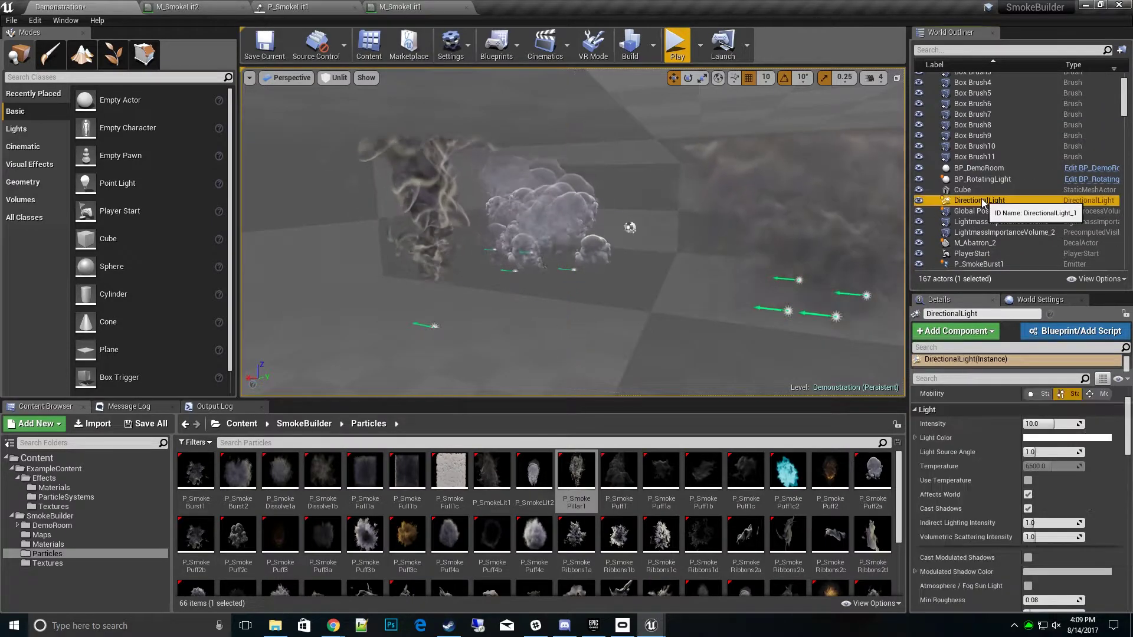
# Step: Switch viewport shading from Unlit to Lit and scroll Details to Affect Translucent Lighting
pyautogui.click(329, 79)
pyautogui.click(349, 97)
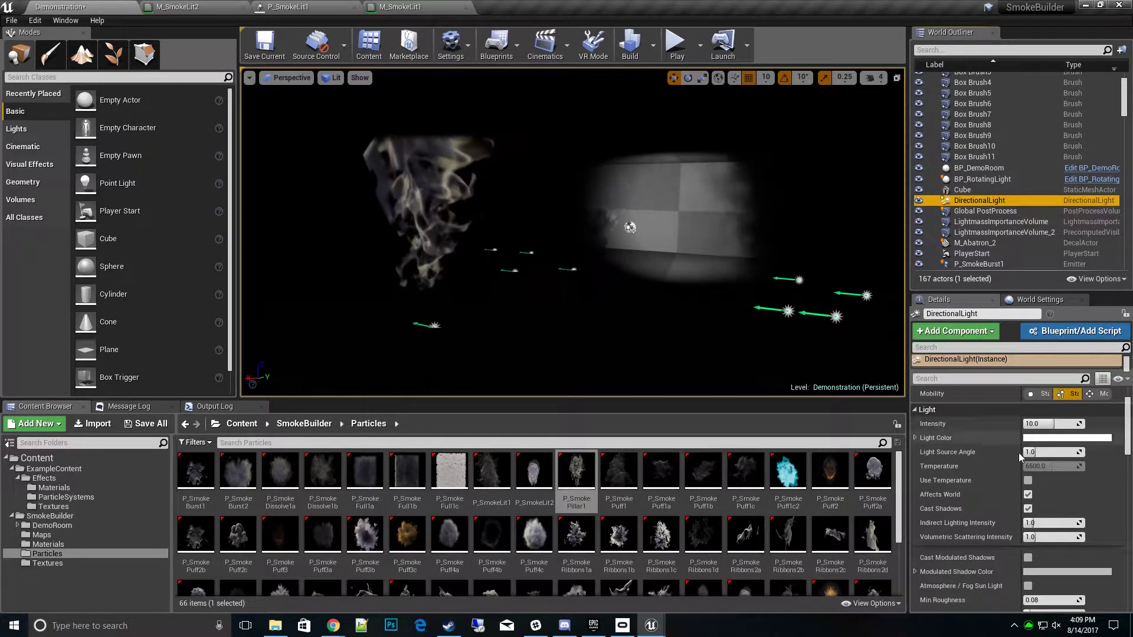
pyautogui.scroll(-4, 1024, 451)
pyautogui.scroll(-4, 1057, 508)
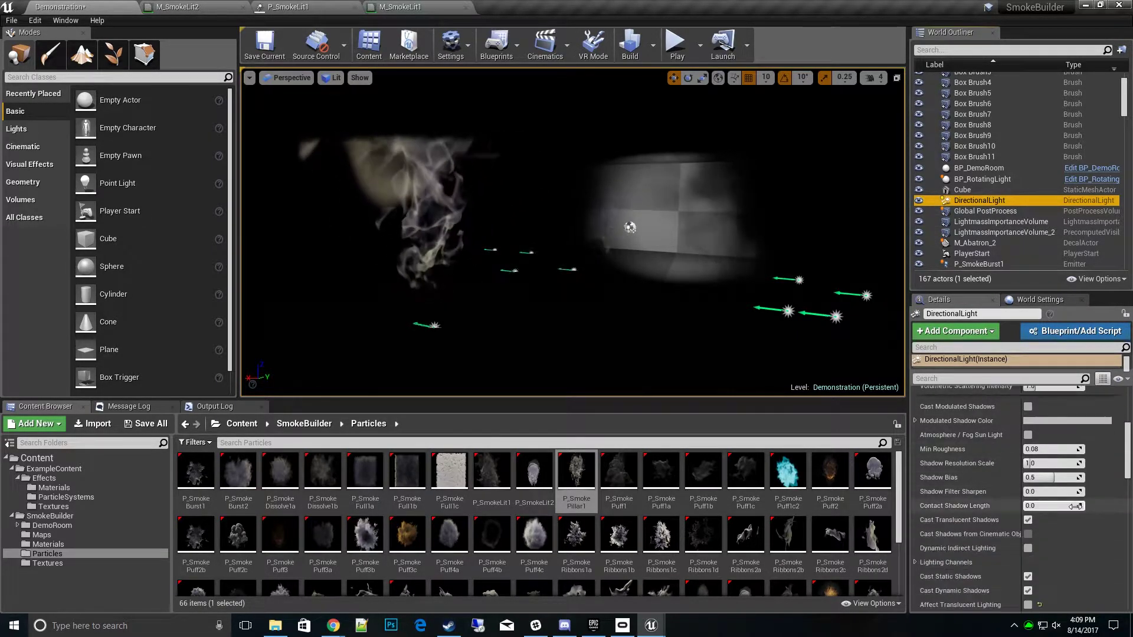
pyautogui.scroll(-4, 1069, 514)
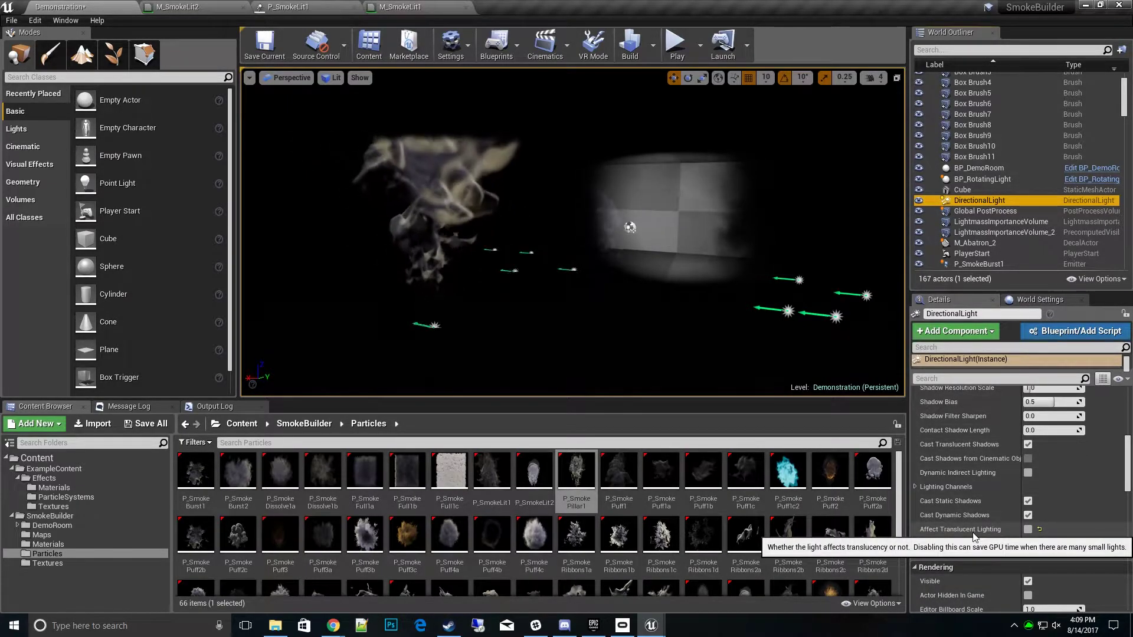
# Step: Enable the light's Affect Translucent Lighting and fly around the scene inspecting the lit smoke
pyautogui.click(1028, 529)
pyautogui.moveTo(710, 354); pyautogui.dragTo(826, 354, button='right')
pyautogui.moveTo(567, 236); pyautogui.dragTo(519, 236, button='right')
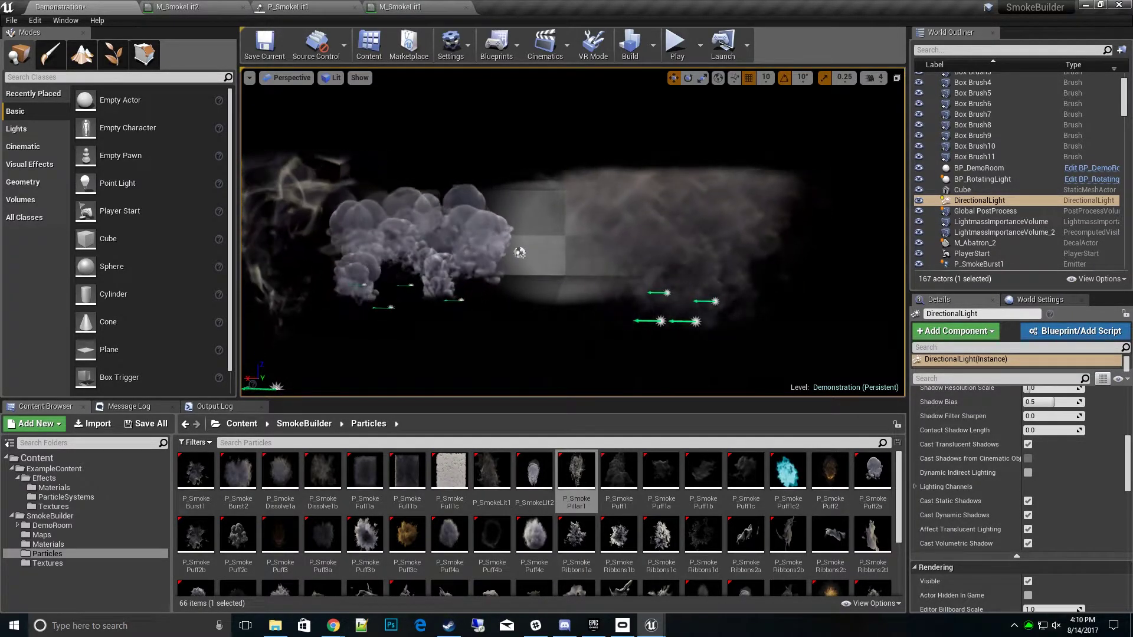
pyautogui.moveTo(567, 236); pyautogui.dragTo(731, 225, button='right')
pyautogui.moveTo(567, 236)
pyautogui.mouseDown(button='right')
pyautogui.moveTo(590, 236)
pyautogui.moveTo(578, 236)
pyautogui.mouseUp(button='right')
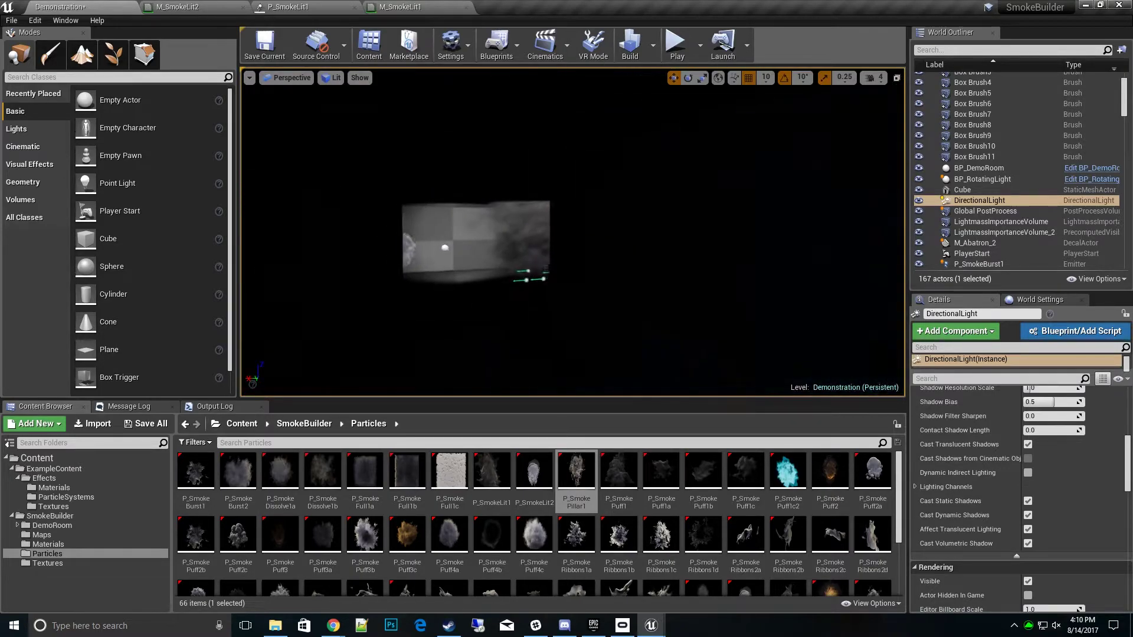
pyautogui.moveTo(521, 251); pyautogui.dragTo(579, 236, button='right')
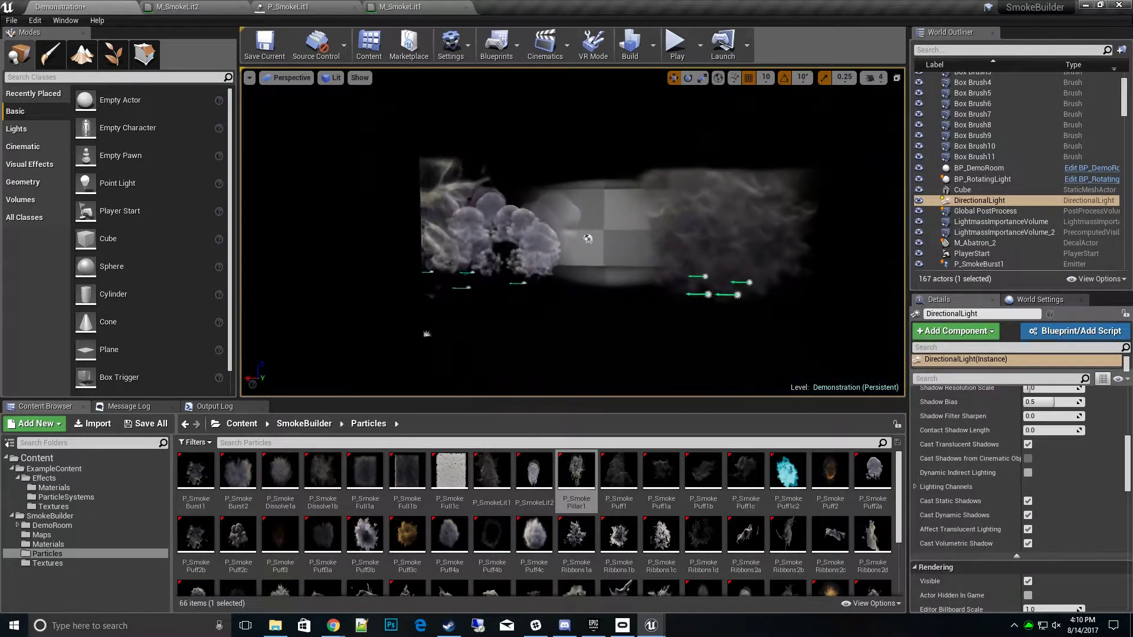
pyautogui.moveTo(566, 236); pyautogui.dragTo(579, 236, button='right')
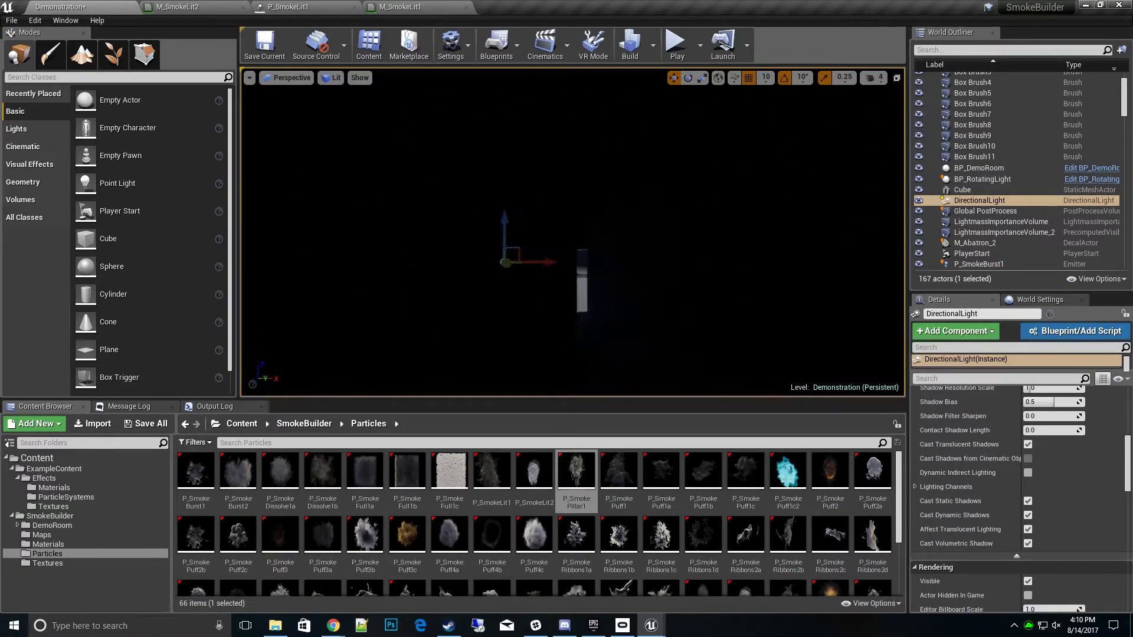
pyautogui.moveTo(566, 236); pyautogui.dragTo(579, 236, button='right')
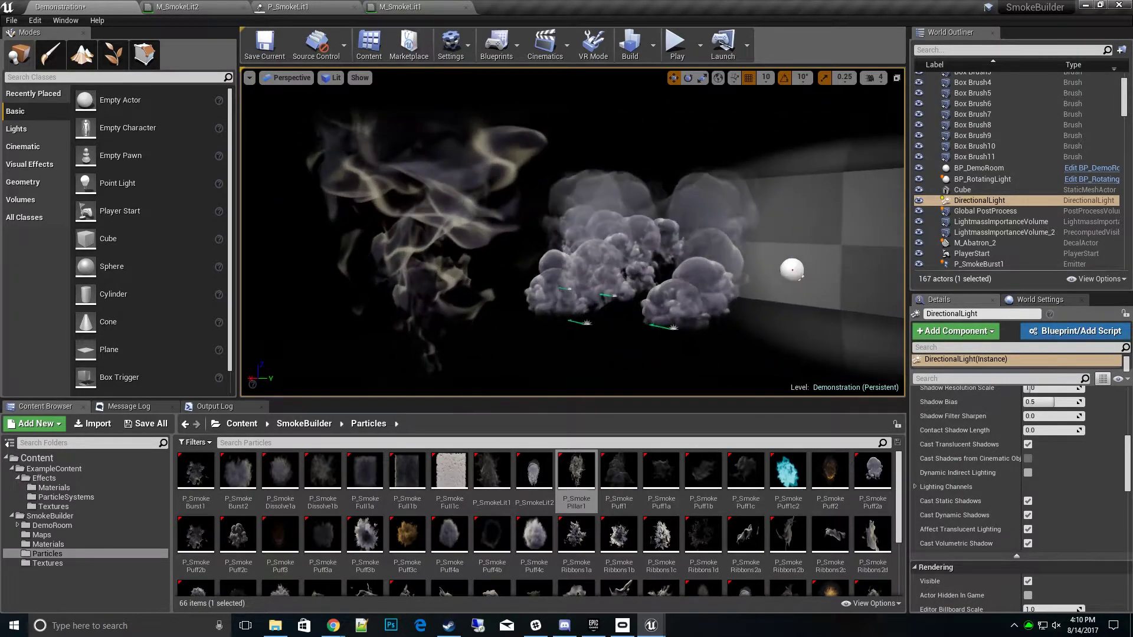
pyautogui.moveTo(620, 309); pyautogui.dragTo(590, 309, button='right')
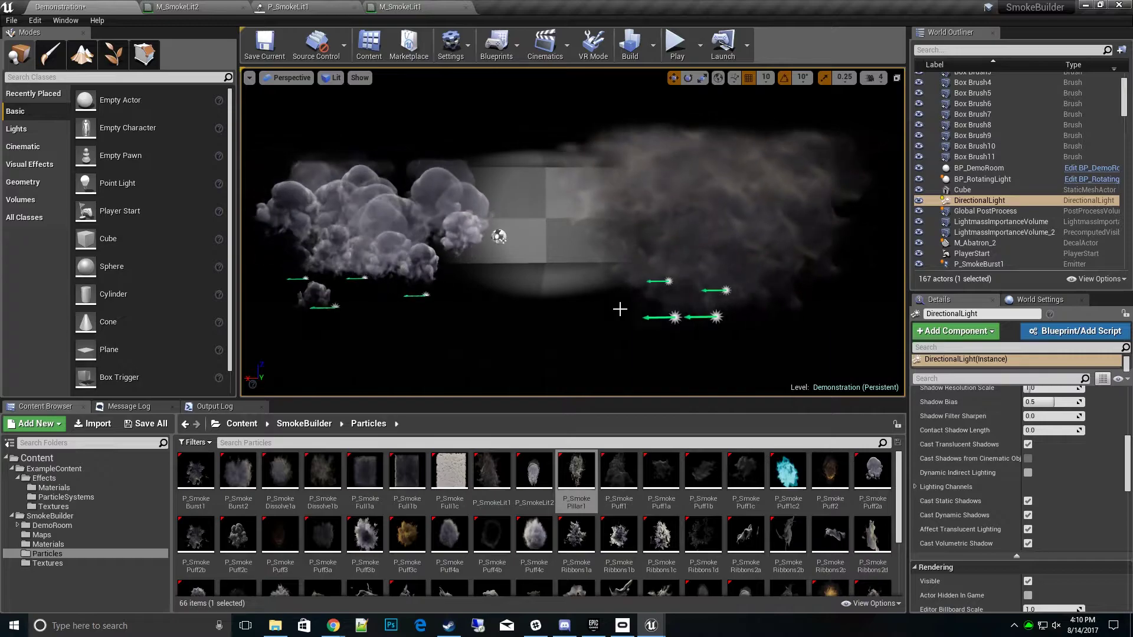
pyautogui.moveTo(572, 230); pyautogui.dragTo(596, 233, button='right')
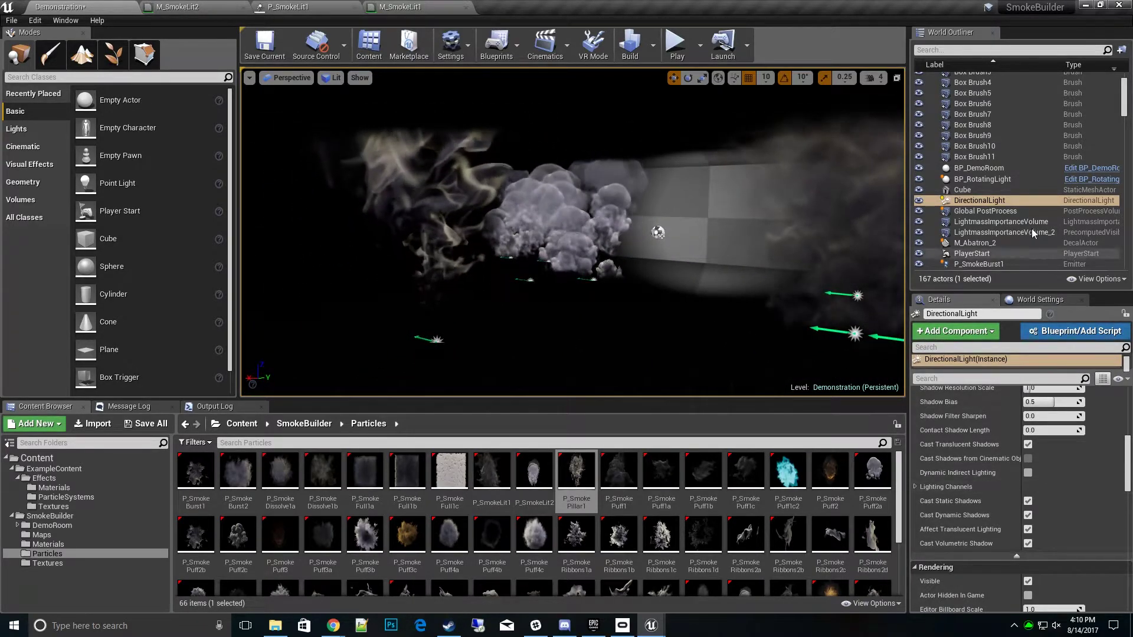
# Step: Turn Affect Translucent Lighting back off, move closer, and select the P_SmokePillar2 emitter
pyautogui.click(1029, 531)
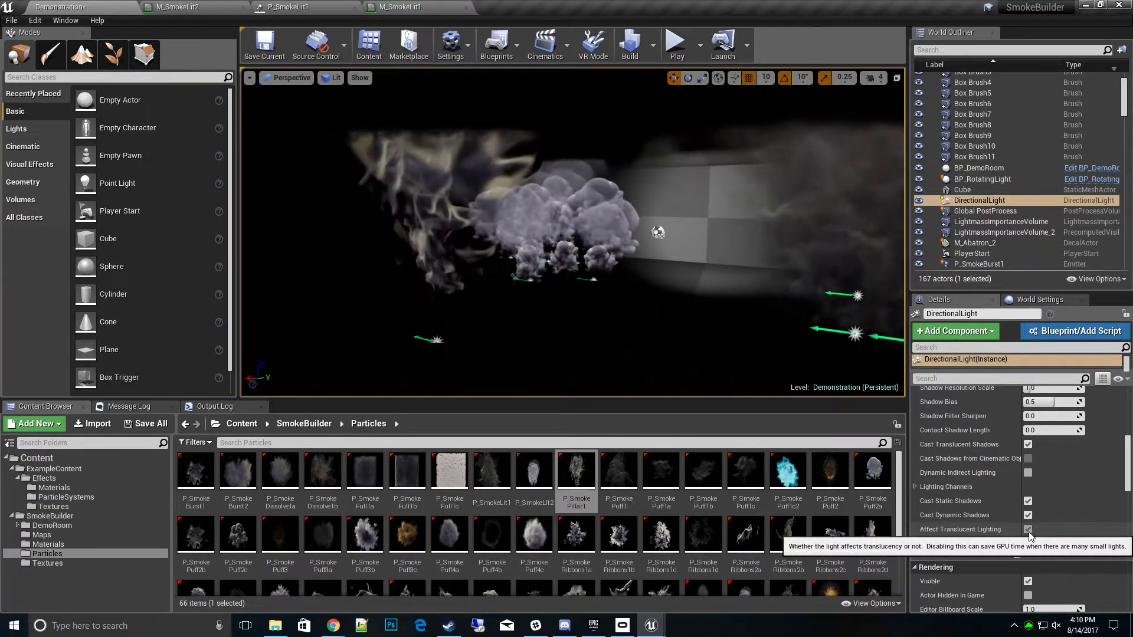
pyautogui.click(1028, 530)
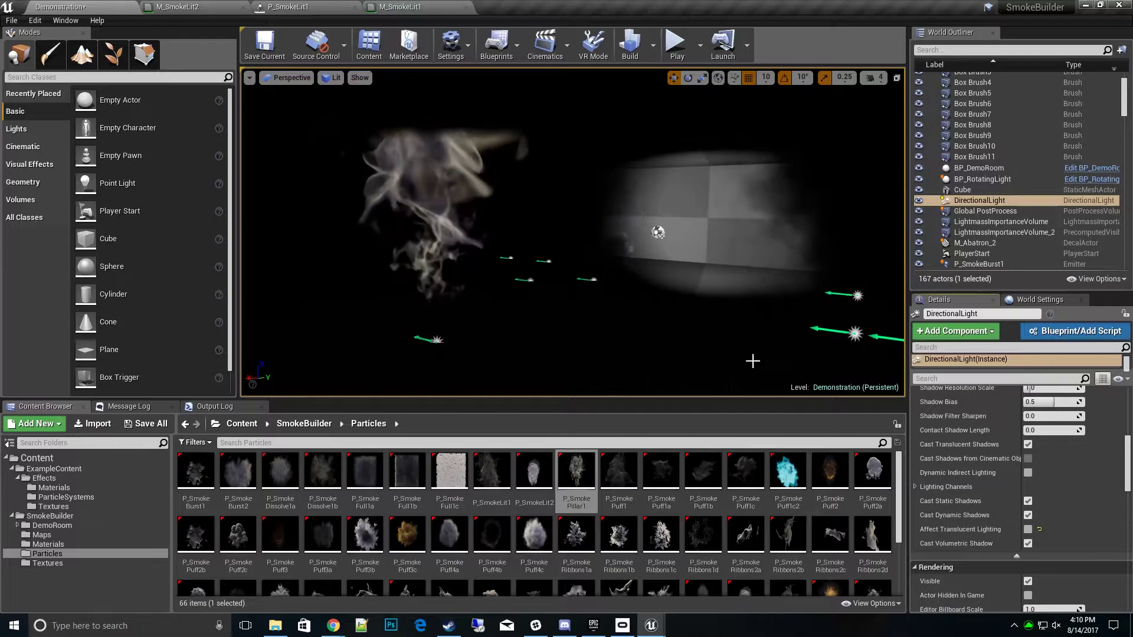
pyautogui.press('Up')
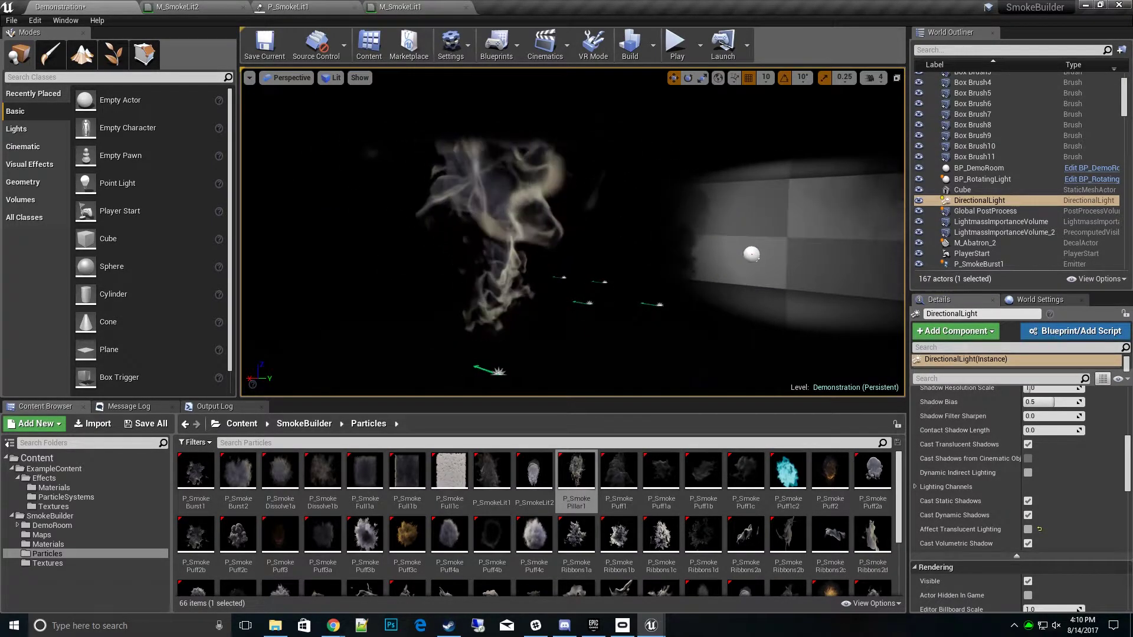
pyautogui.click(498, 371)
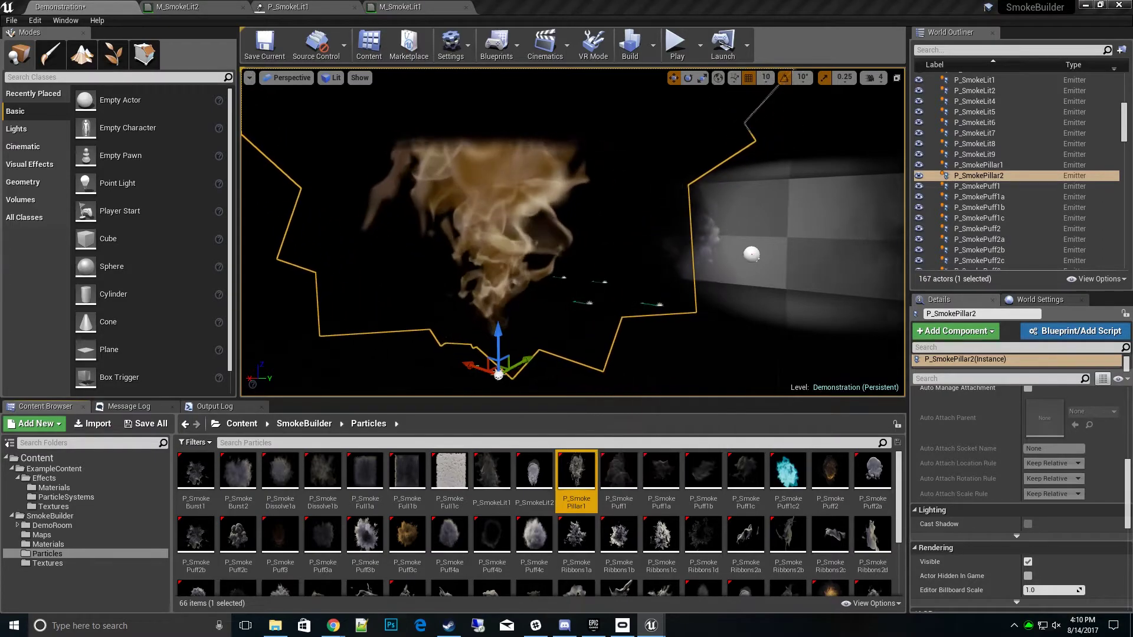
# Step: Open P_SmokePillar1 in Cascade and show its Required module with material M_SmokeRibbons2a
pyautogui.doubleClick(576, 472)
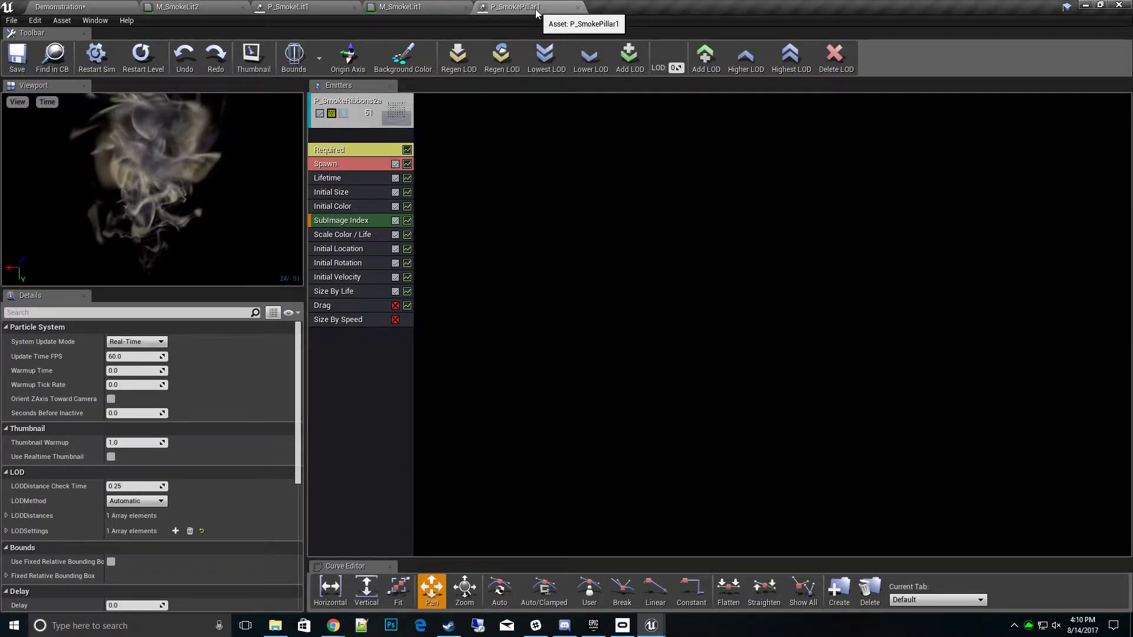
pyautogui.click(357, 153)
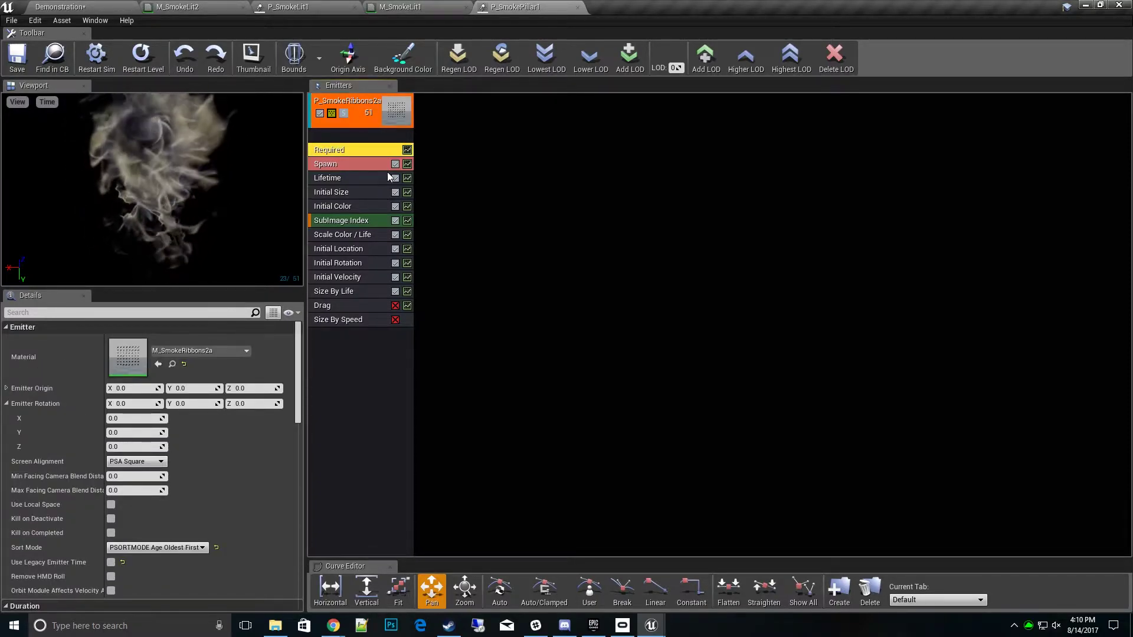
# Step: Open the M_SmokeRibbons2a material and set its Shading Model to Default Lit
pyautogui.doubleClick(129, 356)
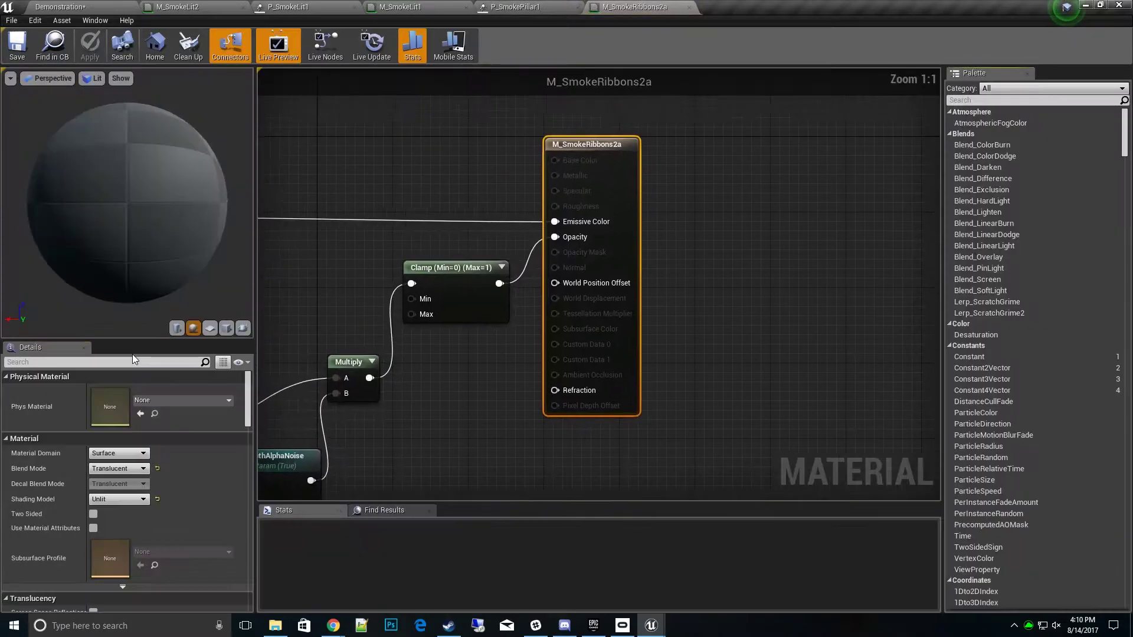
pyautogui.moveTo(424, 309)
pyautogui.mouseDown(button='right')
pyautogui.moveTo(703, 334)
pyautogui.moveTo(571, 331)
pyautogui.moveTo(584, 352)
pyautogui.mouseUp(button='right')
pyautogui.scroll(-2, 702, 334)
pyautogui.scroll(-2, 717, 342)
pyautogui.scroll(1, 791, 354)
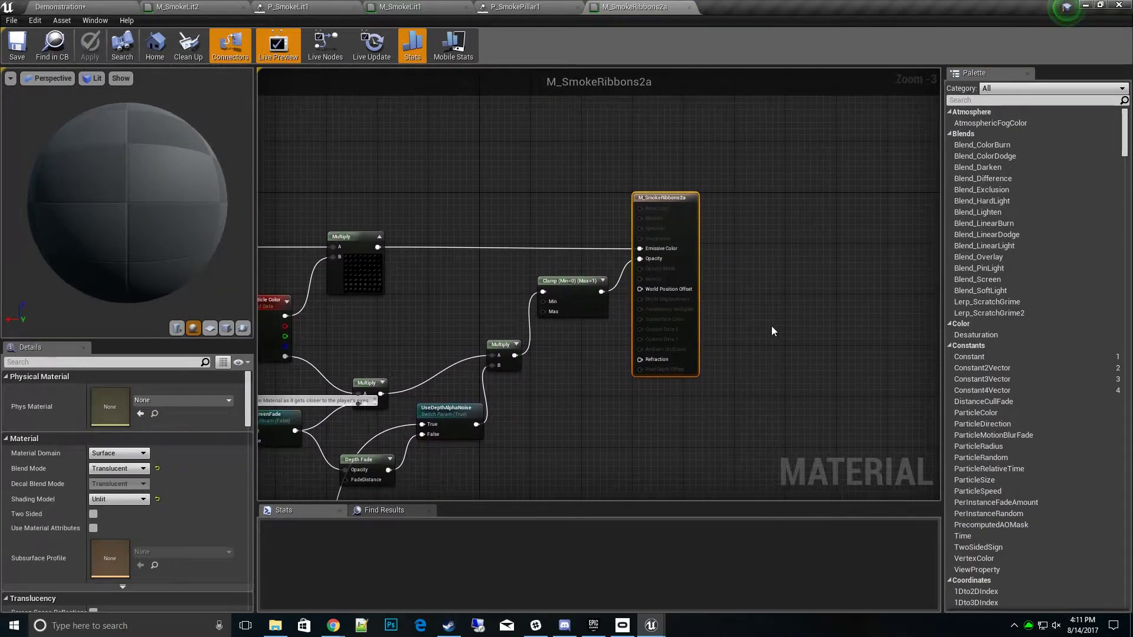
pyautogui.scroll(1, 769, 321)
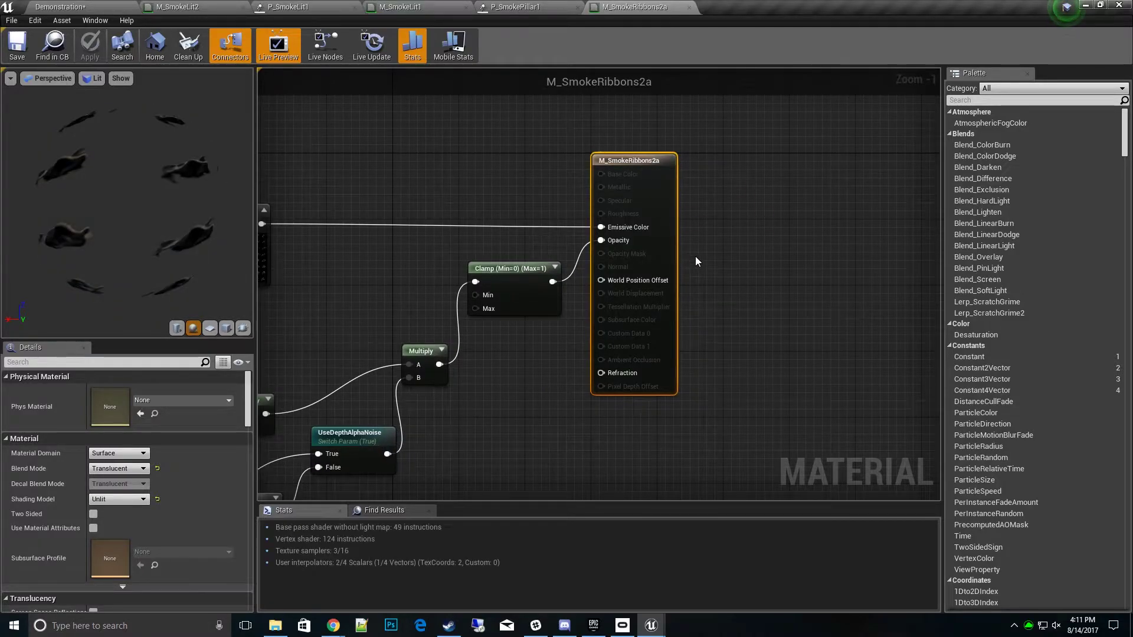
pyautogui.moveTo(365, 285); pyautogui.dragTo(435, 225, button='right')
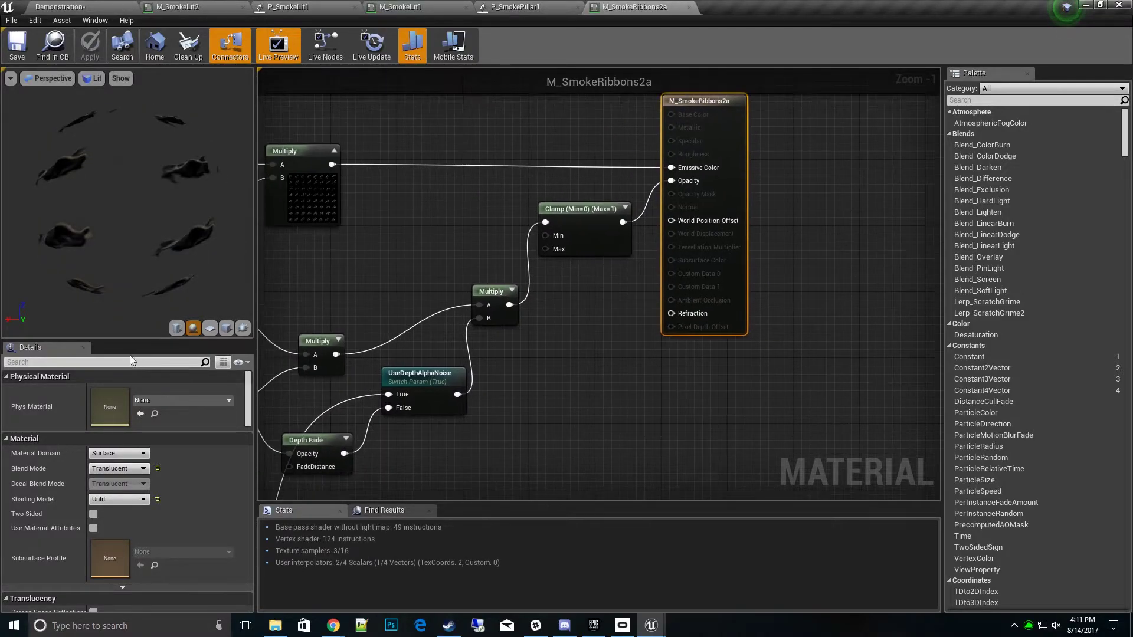
pyautogui.moveTo(131, 341); pyautogui.dragTo(131, 239)
pyautogui.scroll(-1, 177, 331)
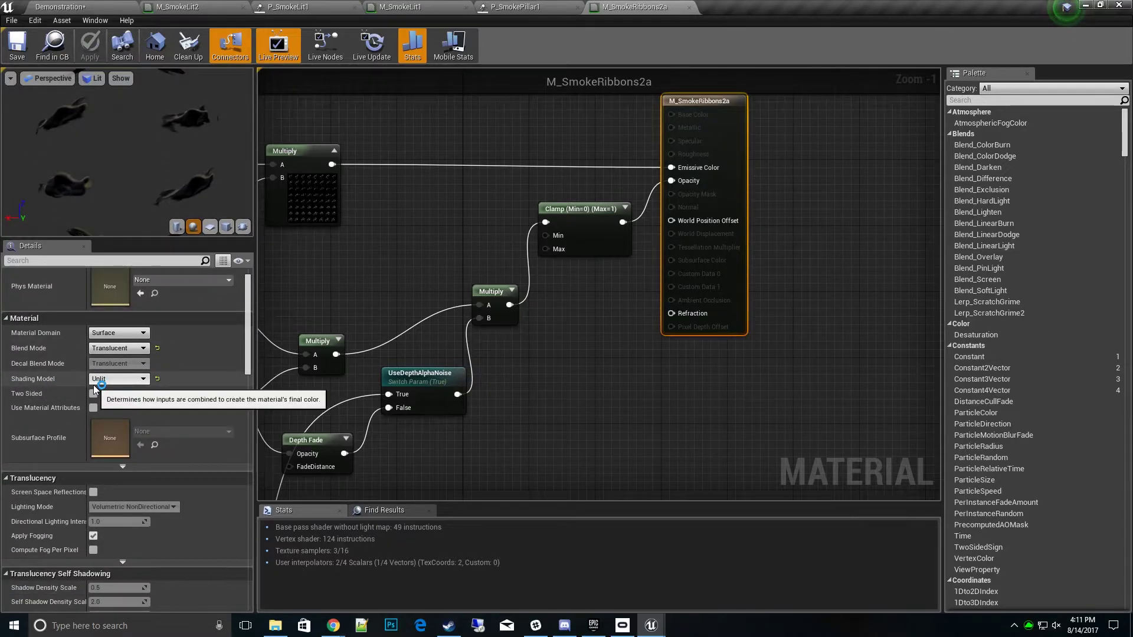
pyautogui.click(109, 380)
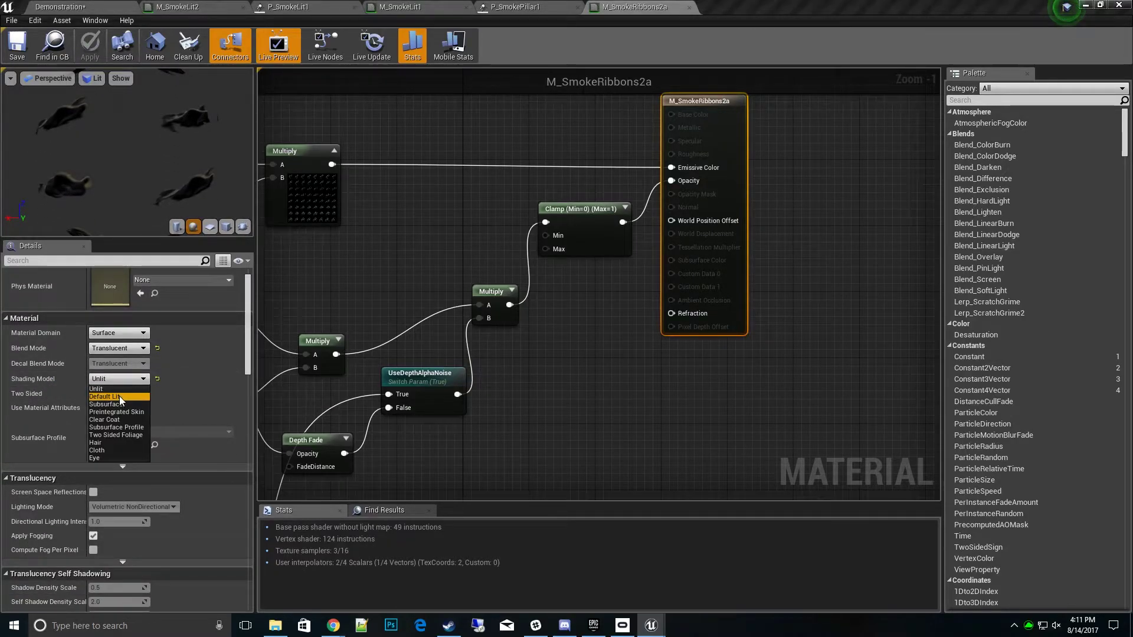
pyautogui.click(119, 395)
# Step: Wire the Multiply node's output into the Base Color input
pyautogui.moveTo(594, 399); pyautogui.dragTo(614, 450, button='right')
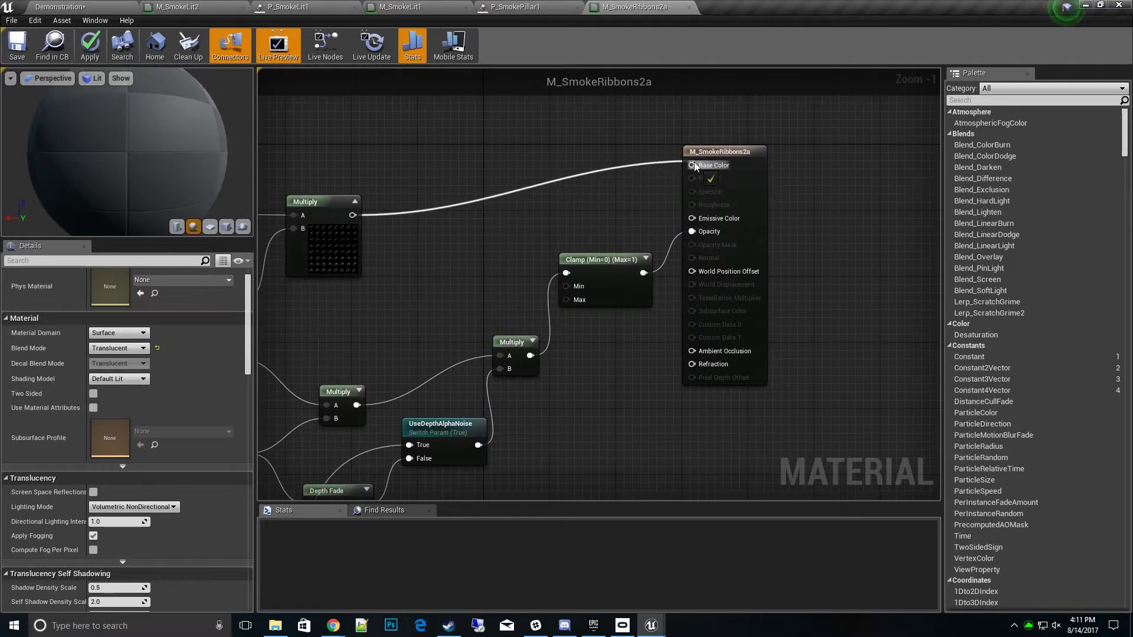
pyautogui.moveTo(693, 167); pyautogui.dragTo(693, 167)
pyautogui.moveTo(708, 374); pyautogui.dragTo(737, 392, button='right')
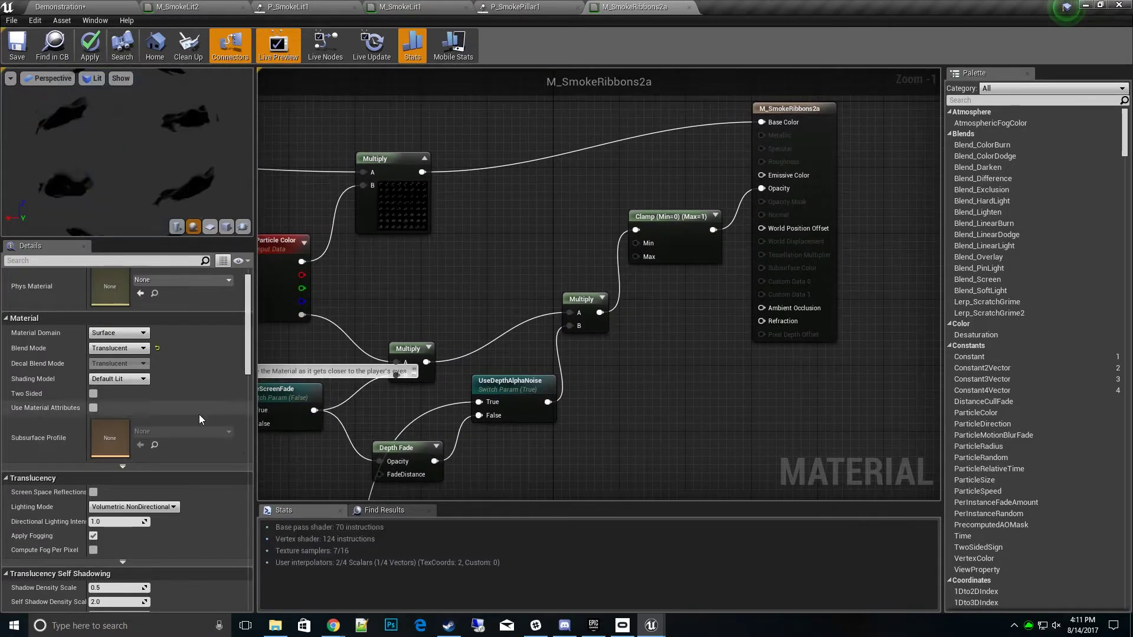
pyautogui.scroll(-2, 197, 401)
pyautogui.scroll(-1, 196, 397)
pyautogui.scroll(-2, 193, 397)
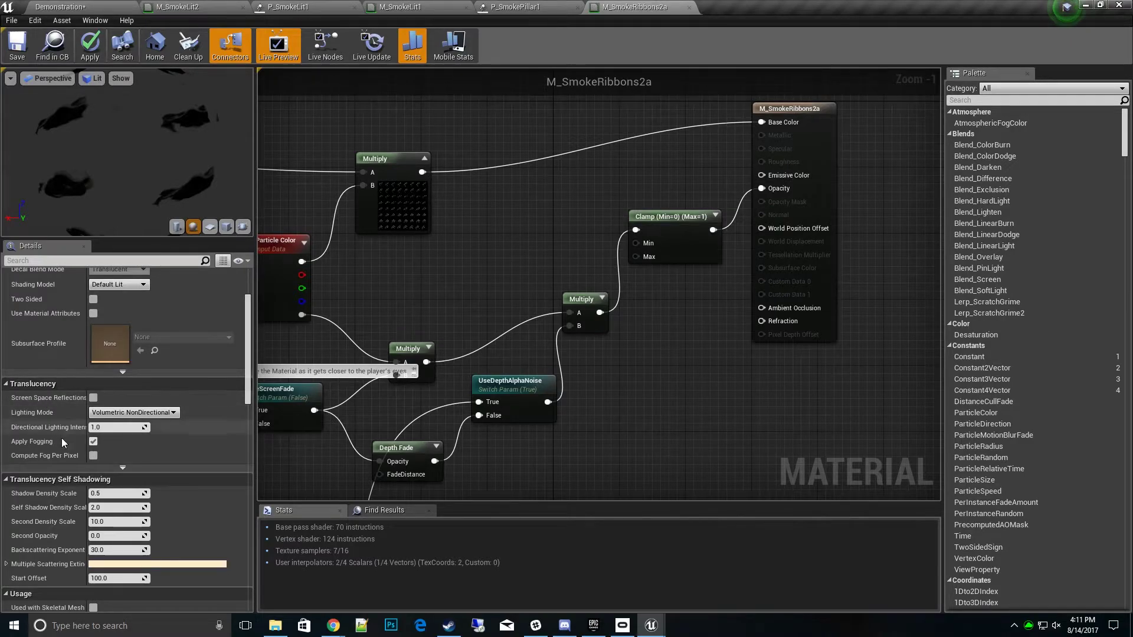
# Step: Set Translucency Lighting Mode to Volumetric Directional and Shadow Density Scale to 2.5, then save
pyautogui.click(132, 416)
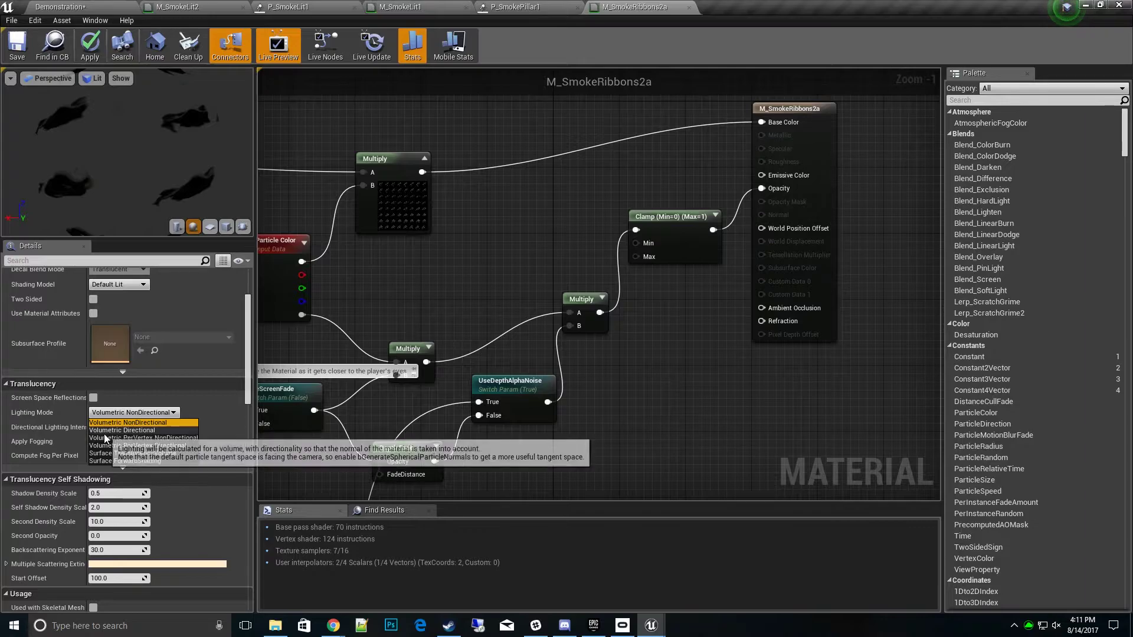
pyautogui.click(136, 432)
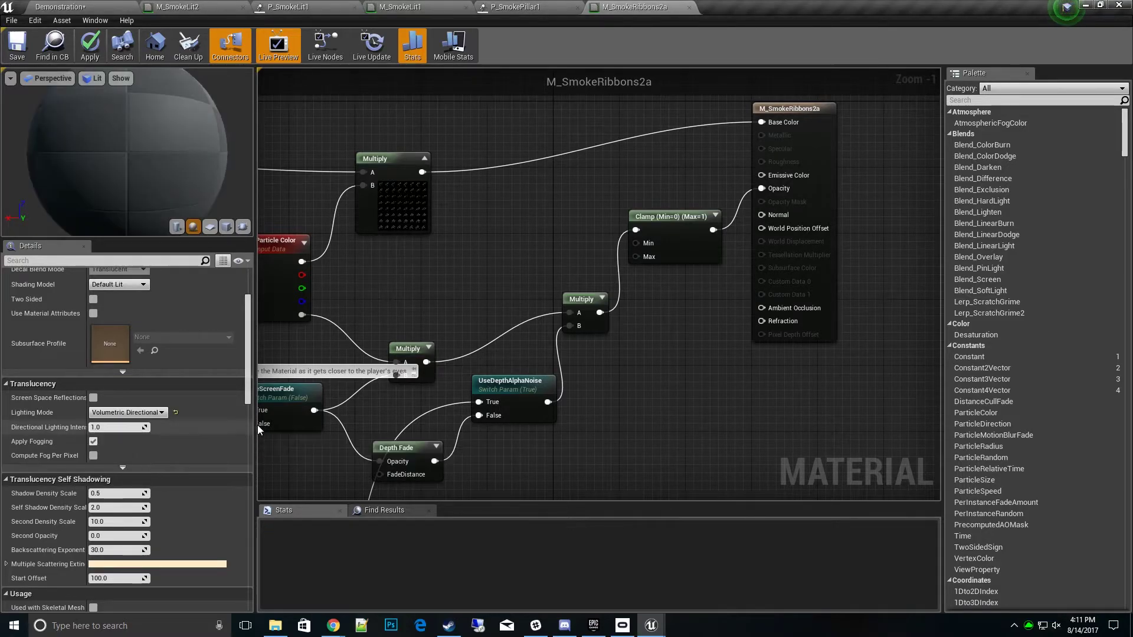
pyautogui.scroll(-2, 118, 507)
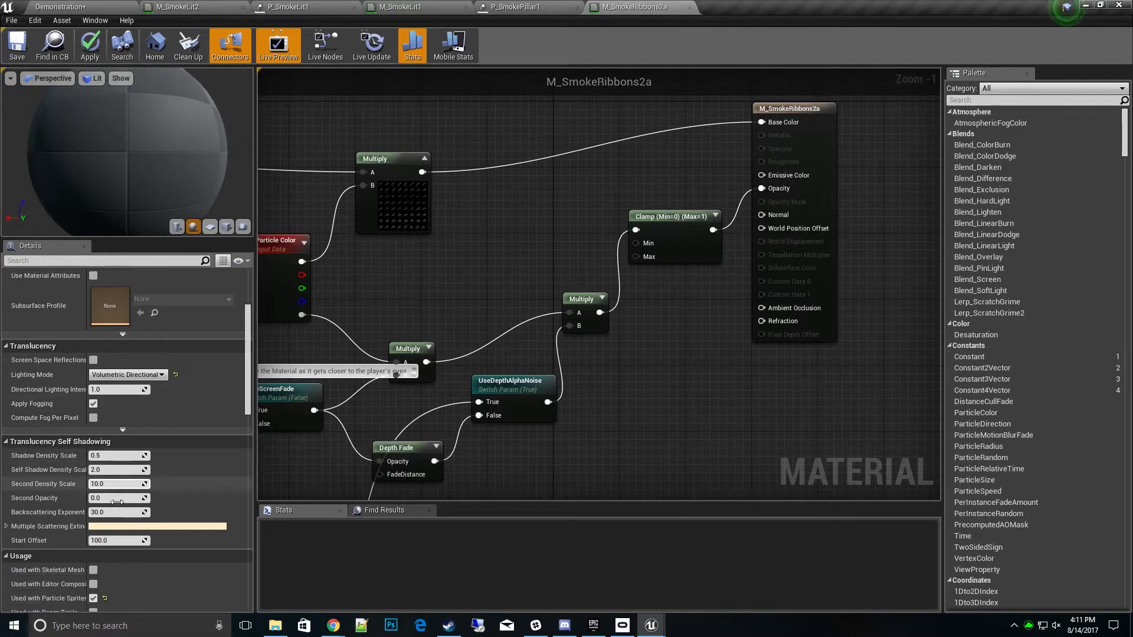
pyautogui.click(113, 457)
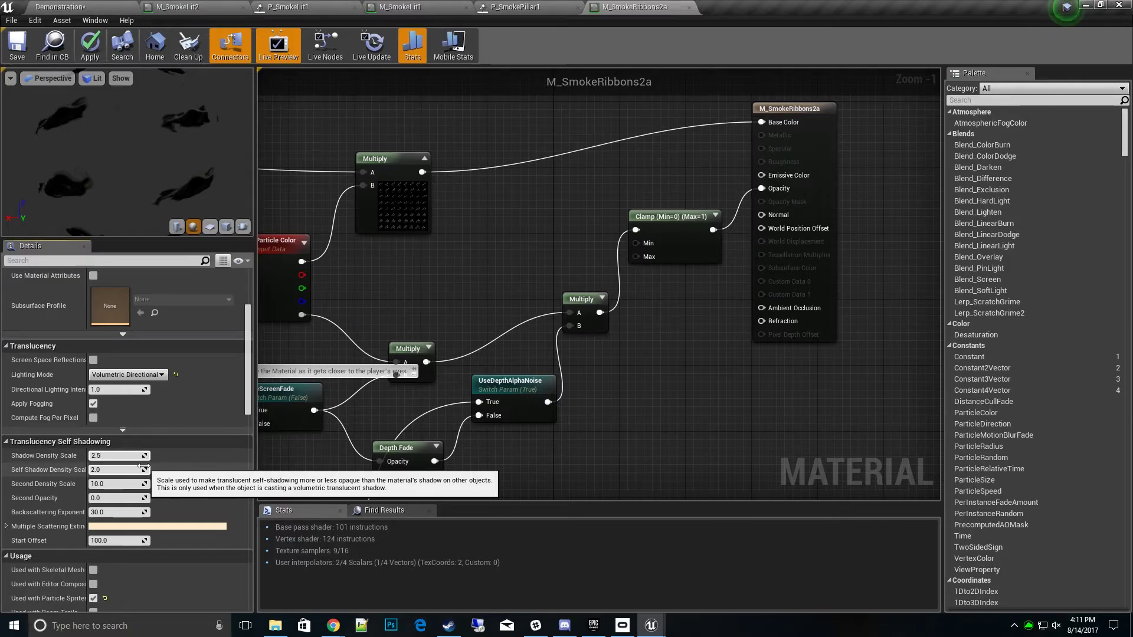
pyautogui.press('Return')
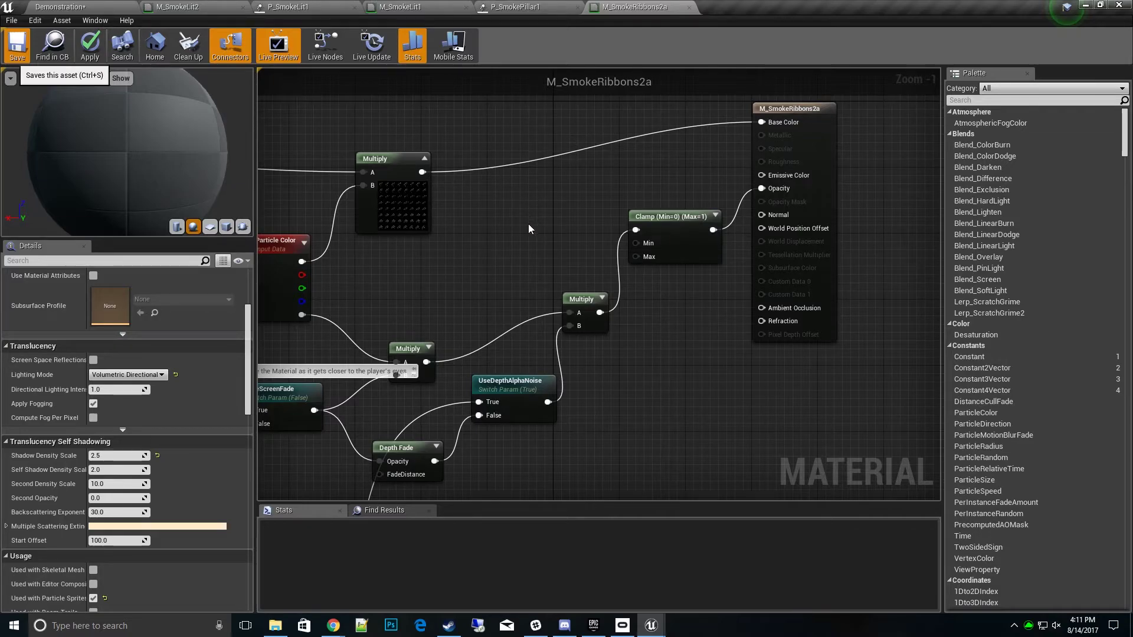
pyautogui.hotkey('ctrl', 's')
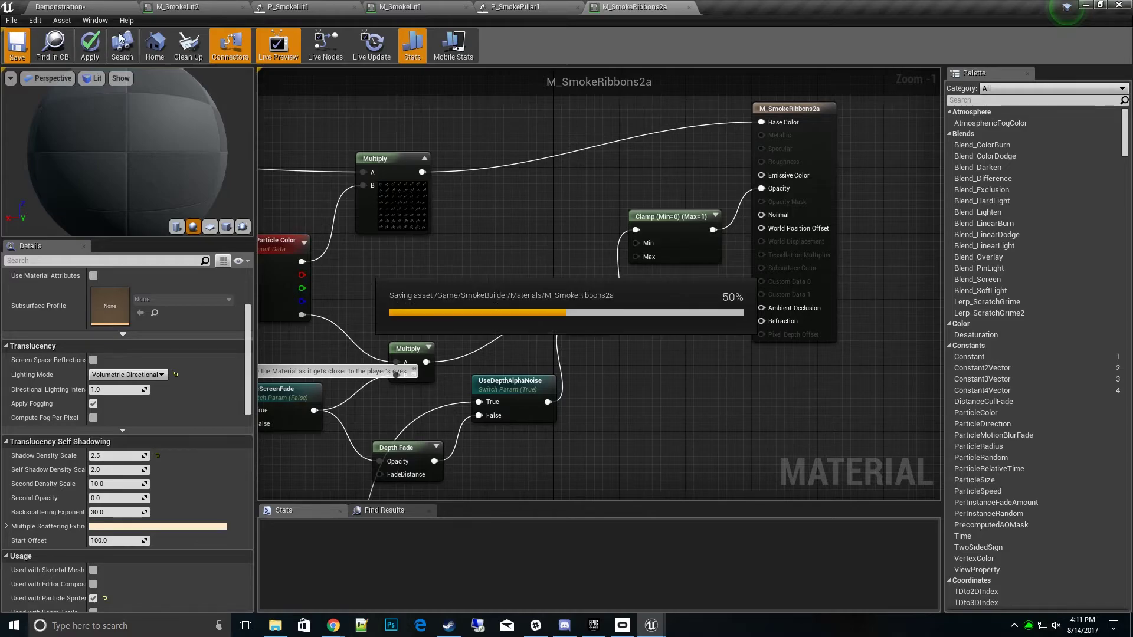
# Step: Return to the Demonstration level, look over the emitters, and play the level
pyautogui.click(80, 6)
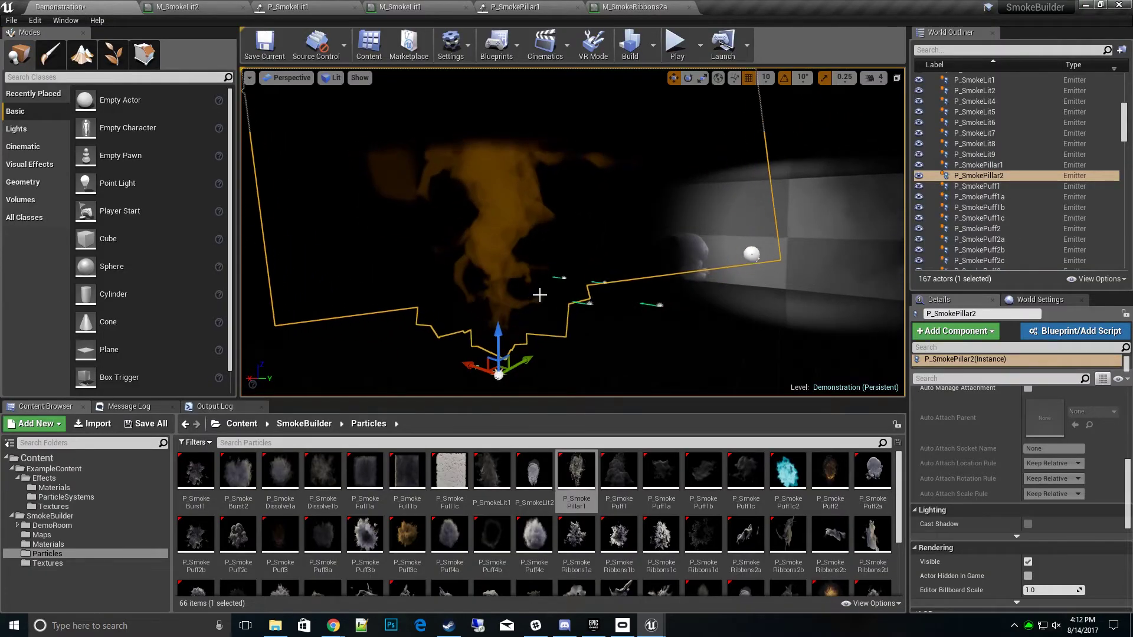
pyautogui.click(673, 345)
pyautogui.moveTo(672, 346)
pyautogui.mouseDown(button='right')
pyautogui.moveTo(709, 360)
pyautogui.moveTo(714, 314)
pyautogui.mouseUp(button='right')
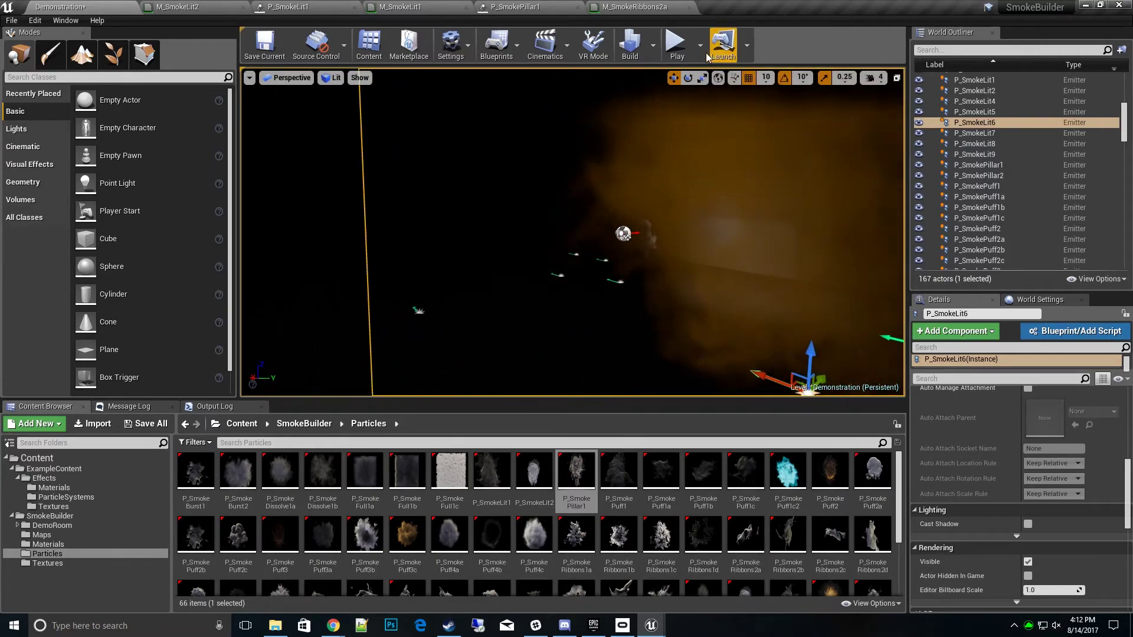
pyautogui.click(677, 44)
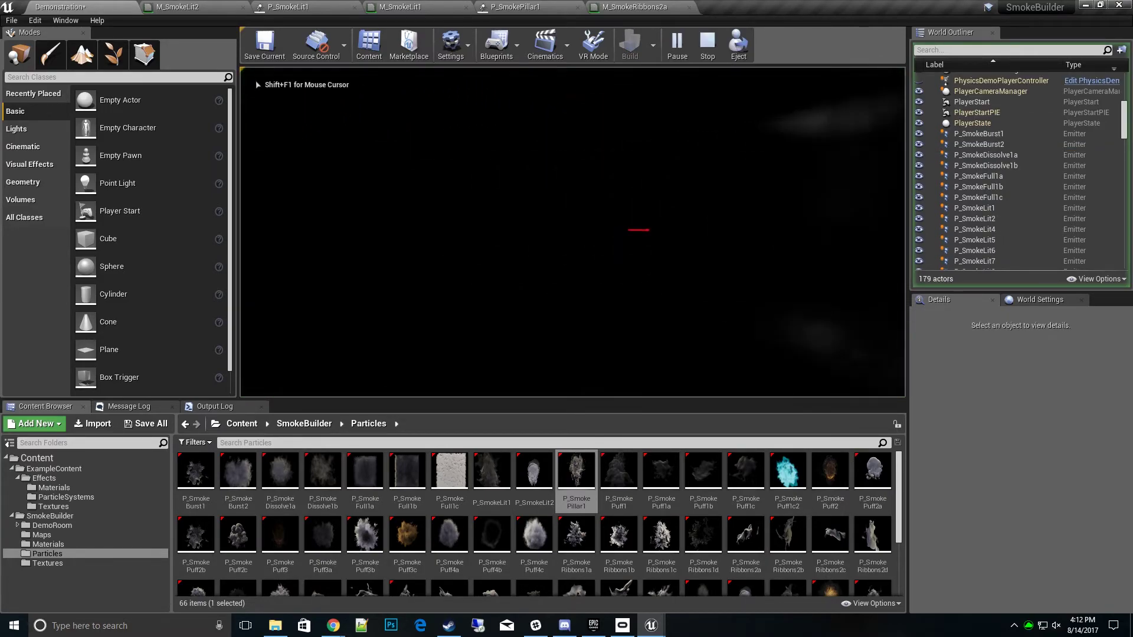